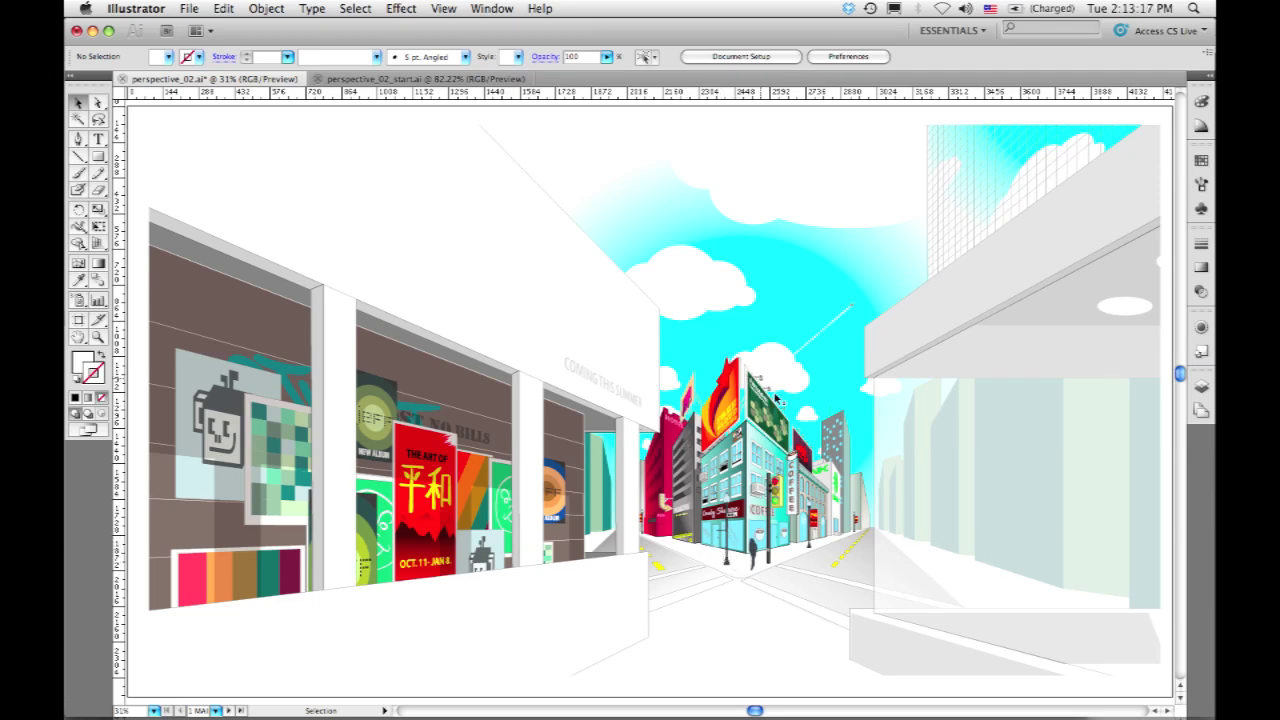
Zoom in on the coffee-shop street corner, then switch to the perspective_02_start.ai document
left_click(100, 338)
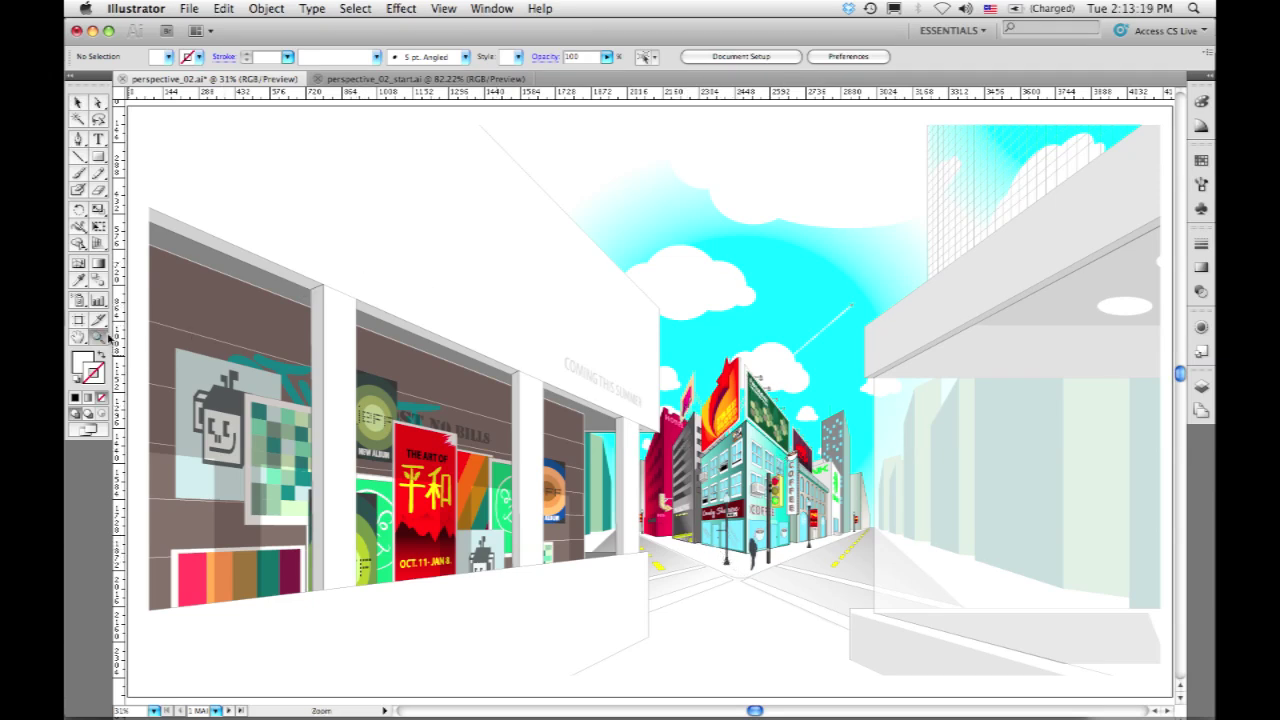
left_click_drag(712, 408, 847, 585)
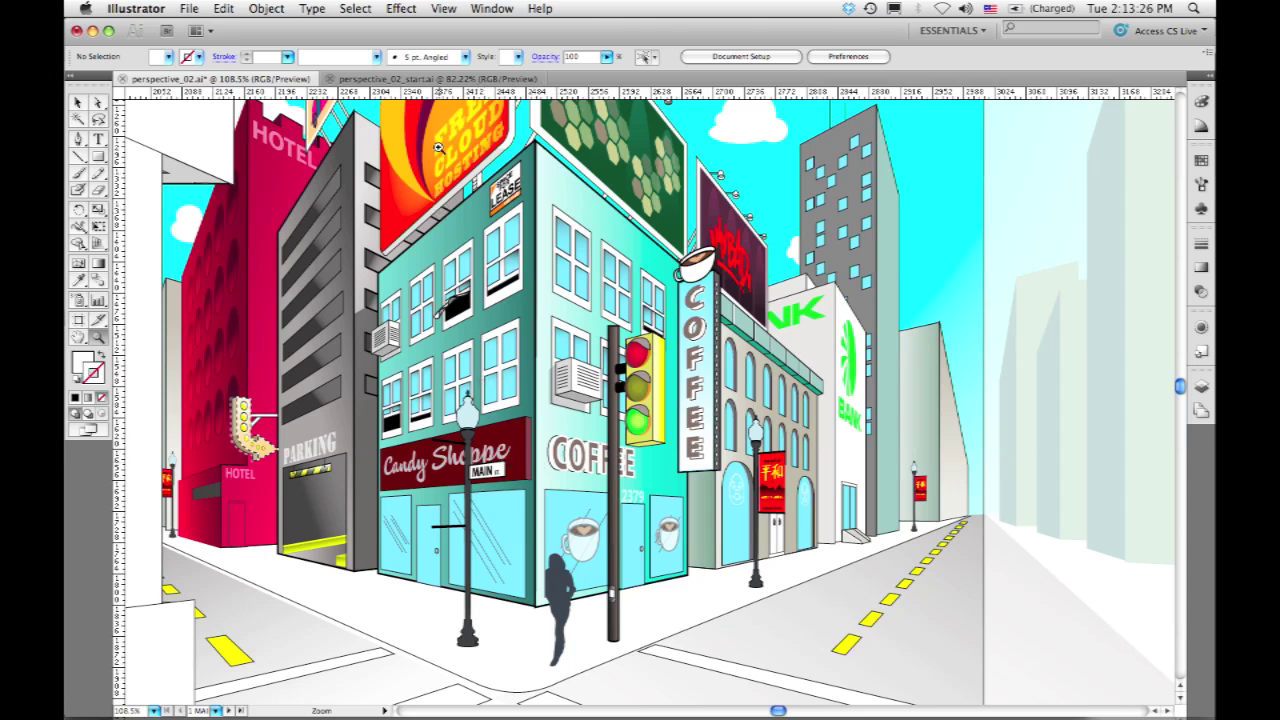
key("v")
left_click(428, 79)
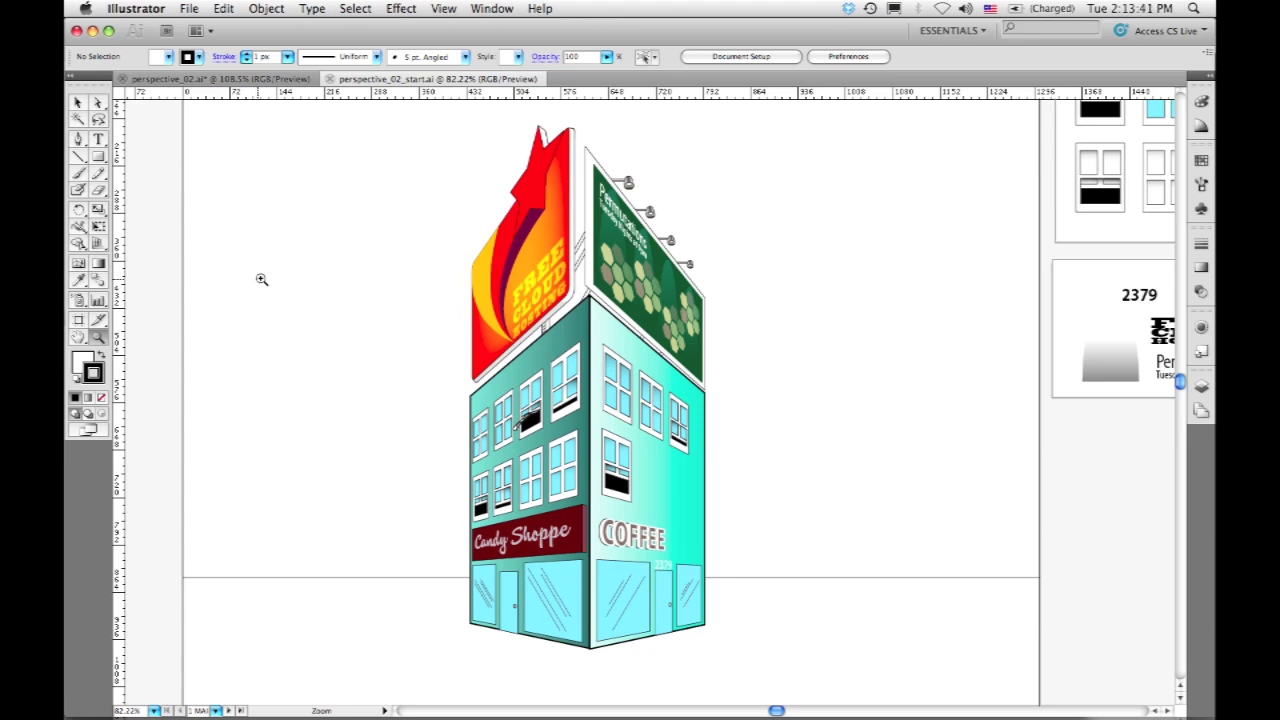
Bring up the Perspective Grid tool flyout in the toolbar
left_click(100, 245)
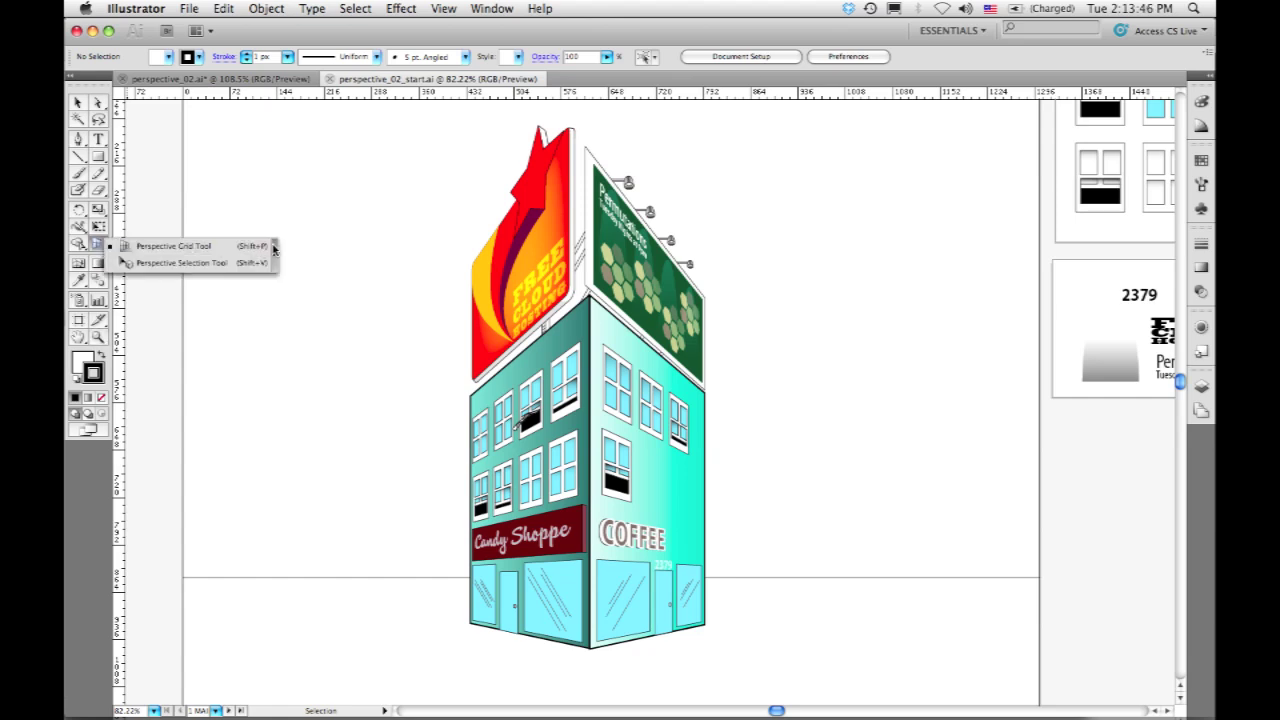
Tear off the perspective tools, show the two-point grid, and make the left wall the active plane
left_click(274, 249)
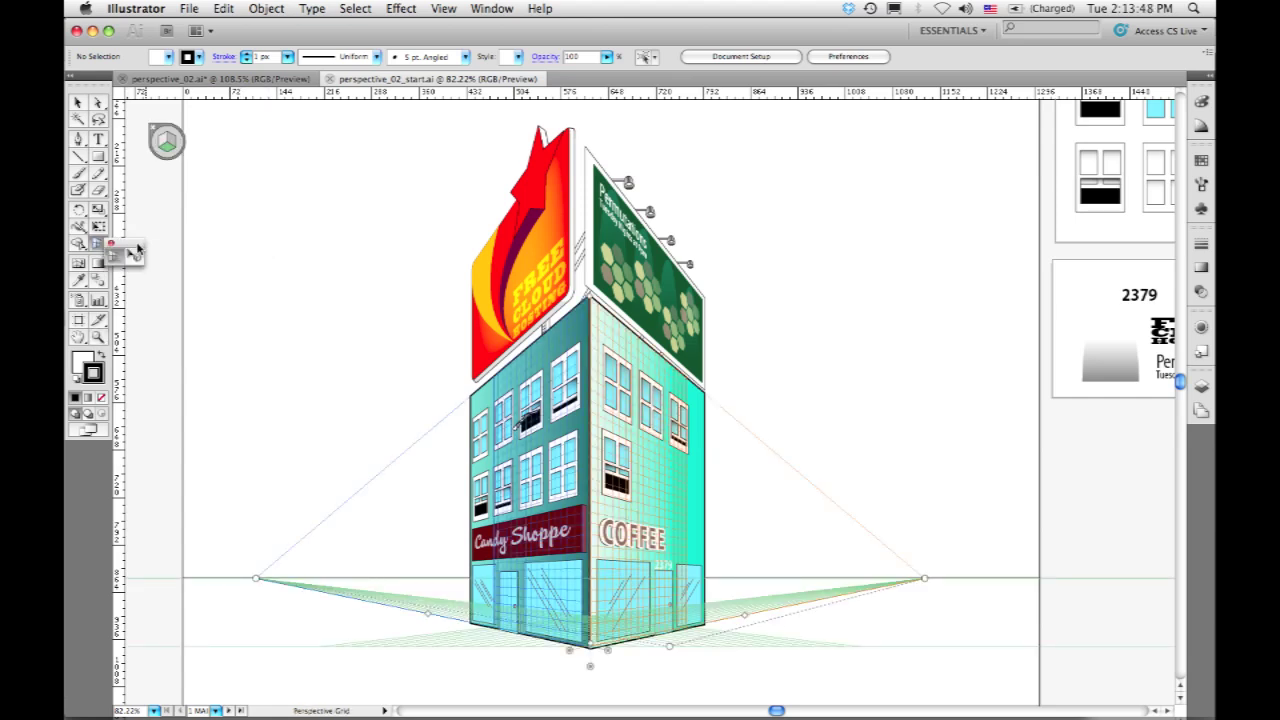
left_click_drag(141, 247, 212, 240)
left_click(189, 252)
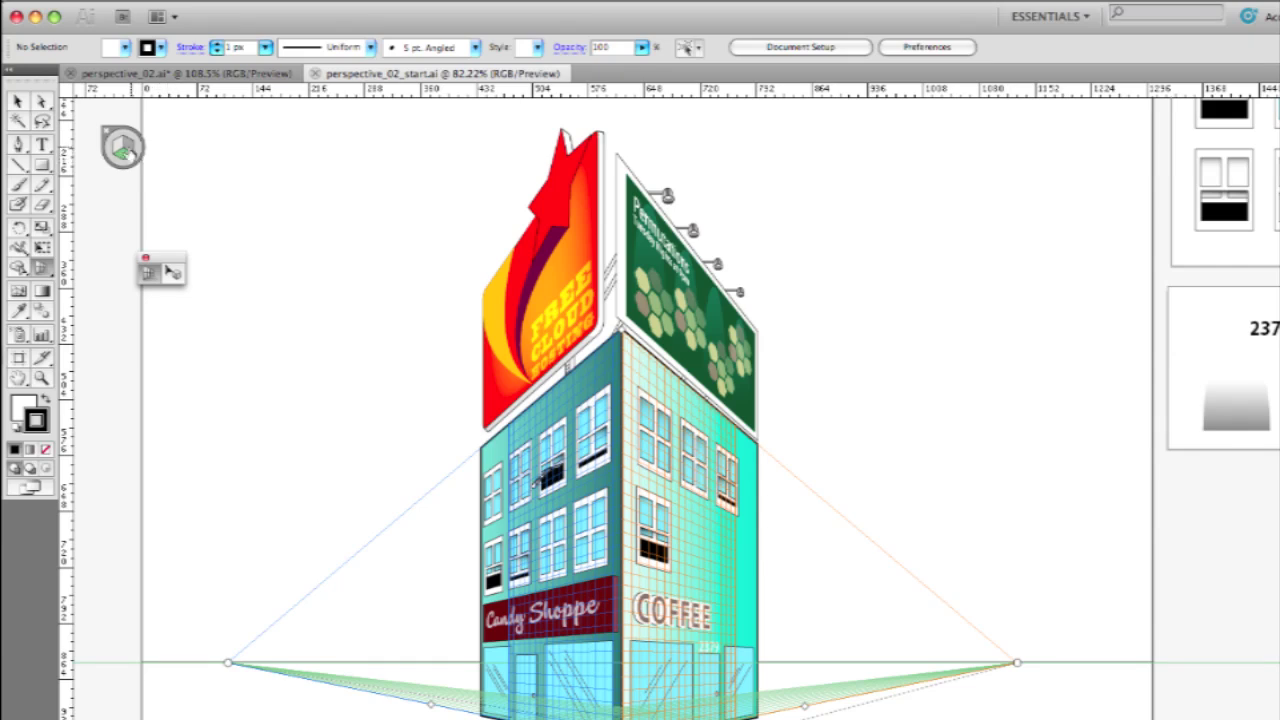
left_click(123, 155)
left_click(120, 150)
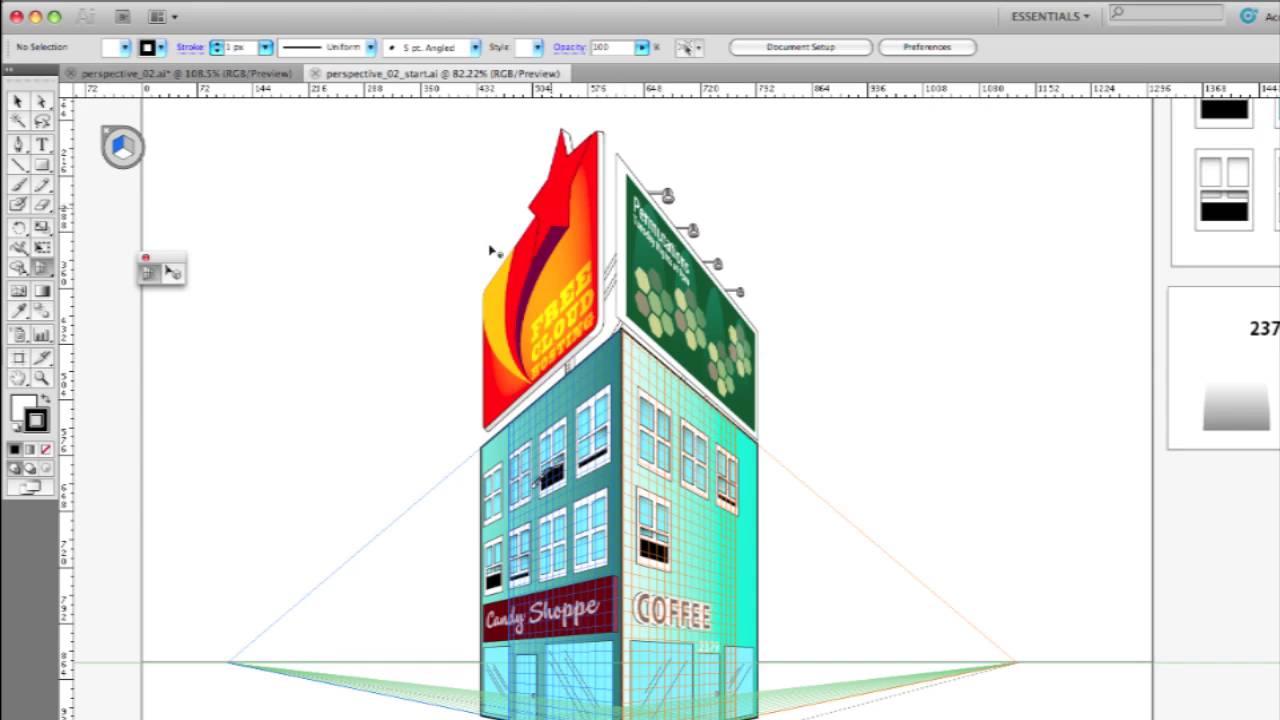
Draw a perspective star on the red billboard, filled yellow with a white outline
left_click(46, 166)
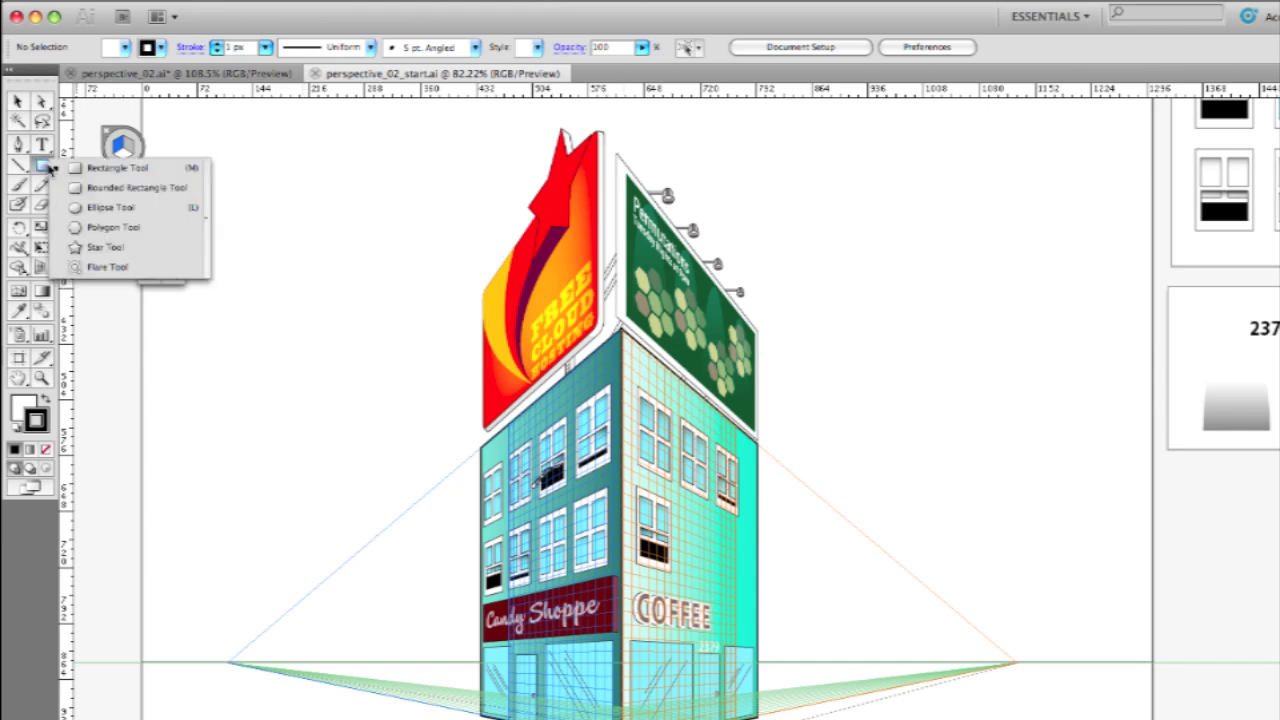
left_click_drag(48, 168, 100, 247)
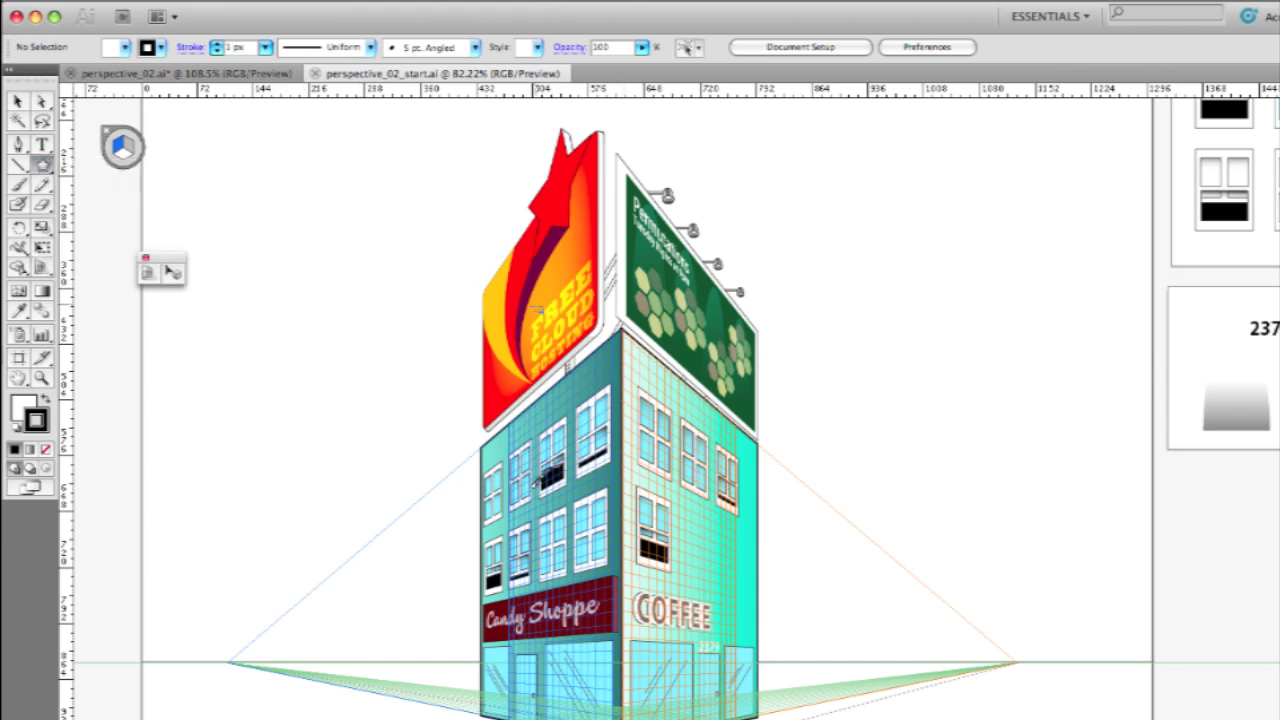
left_click_drag(518, 316, 520, 290)
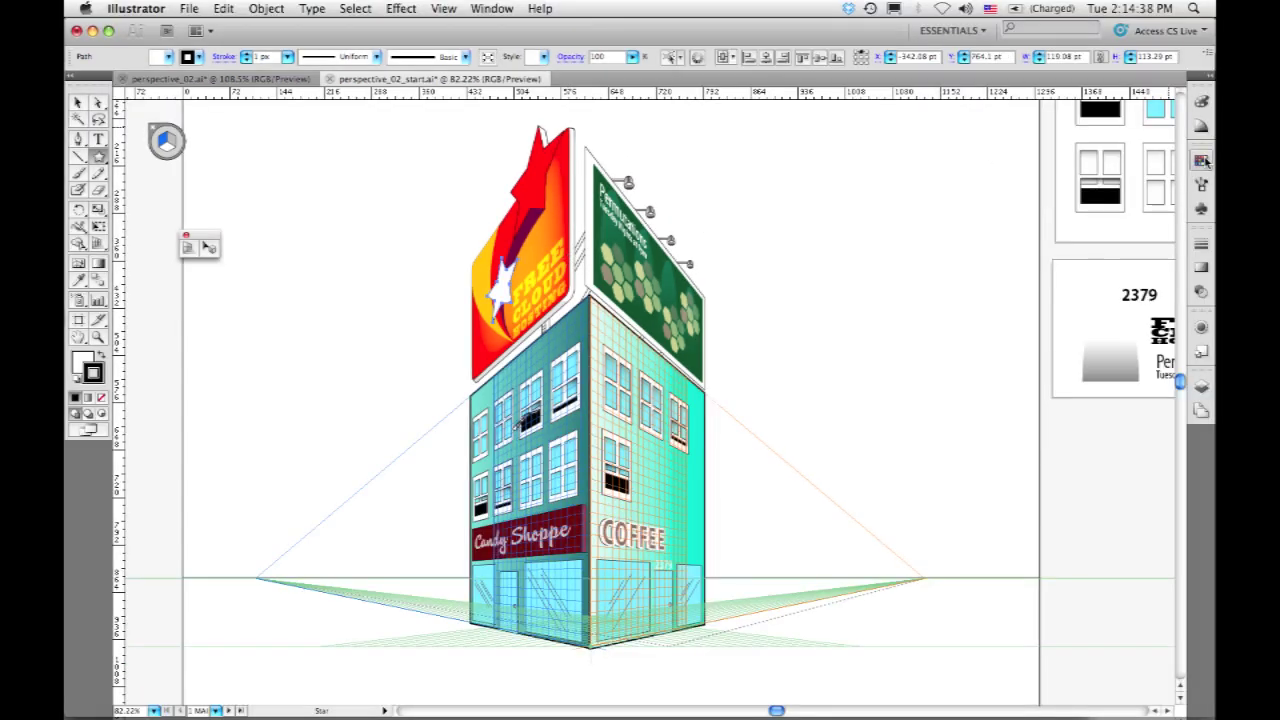
left_click(1203, 161)
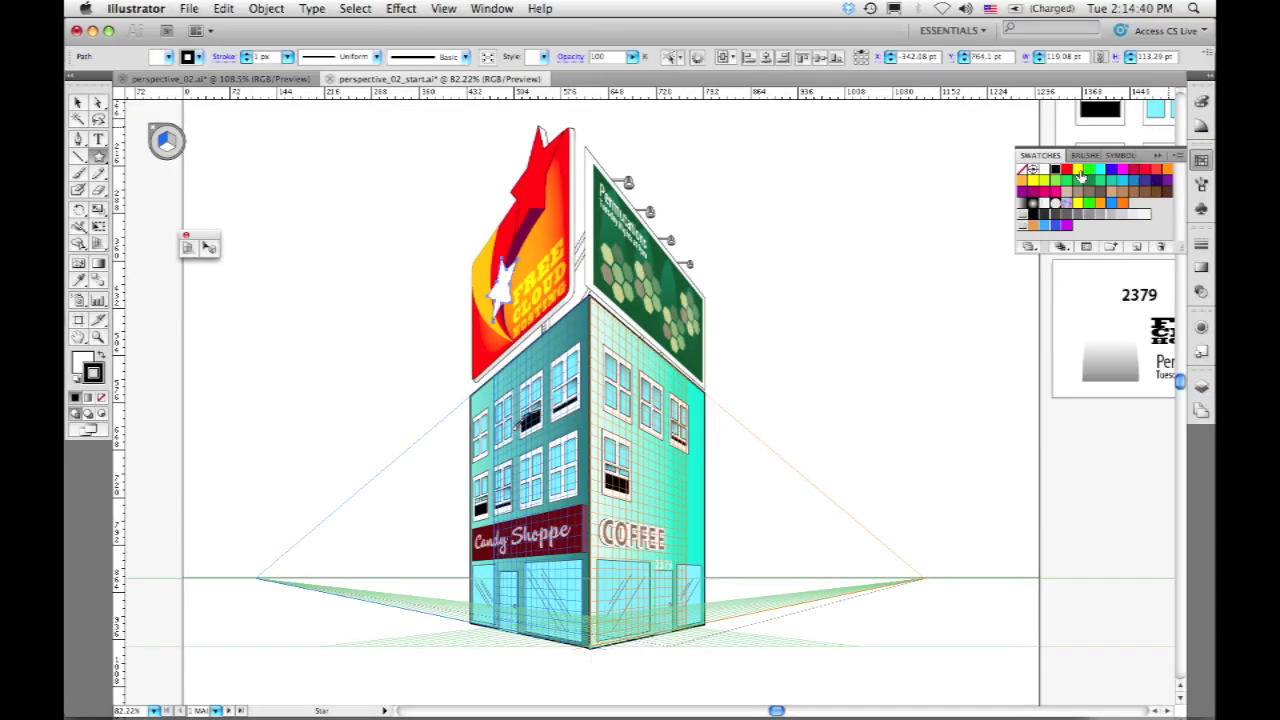
left_click(1077, 202)
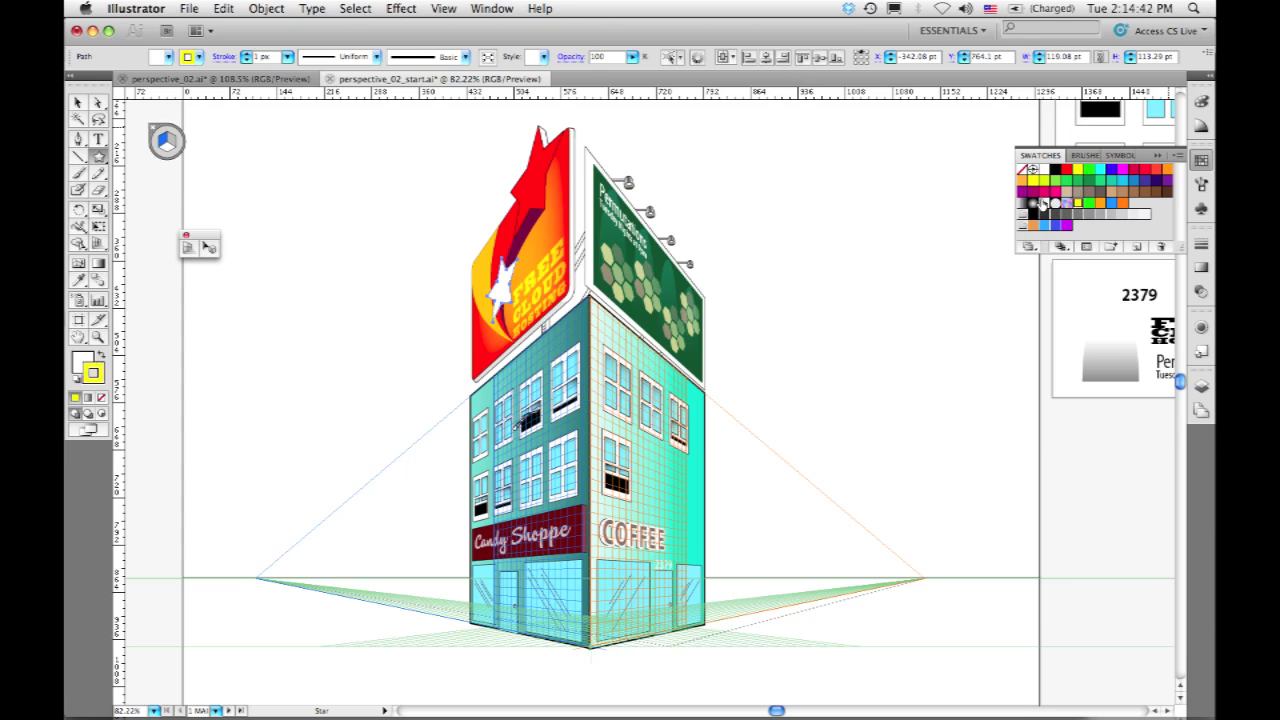
key("shift+x")
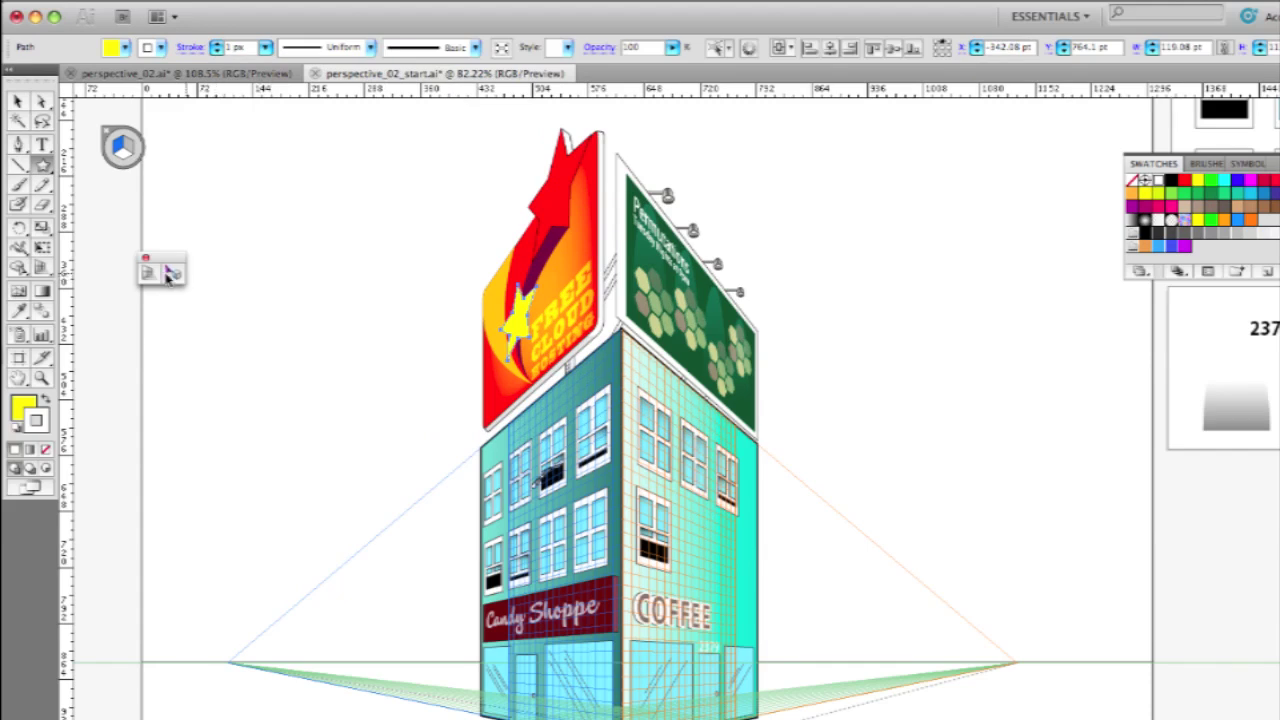
Reposition the yellow star across the billboard in perspective, ending lower left on its face
left_click(172, 272)
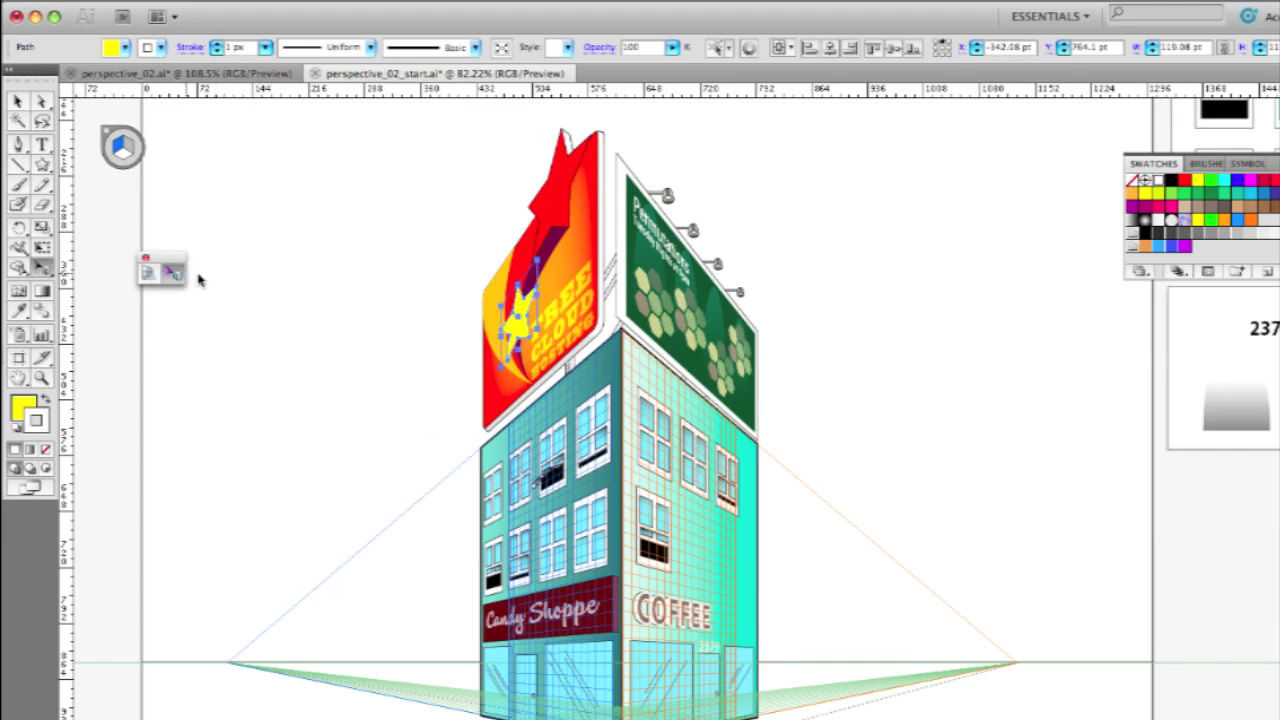
left_click_drag(518, 321, 465, 372)
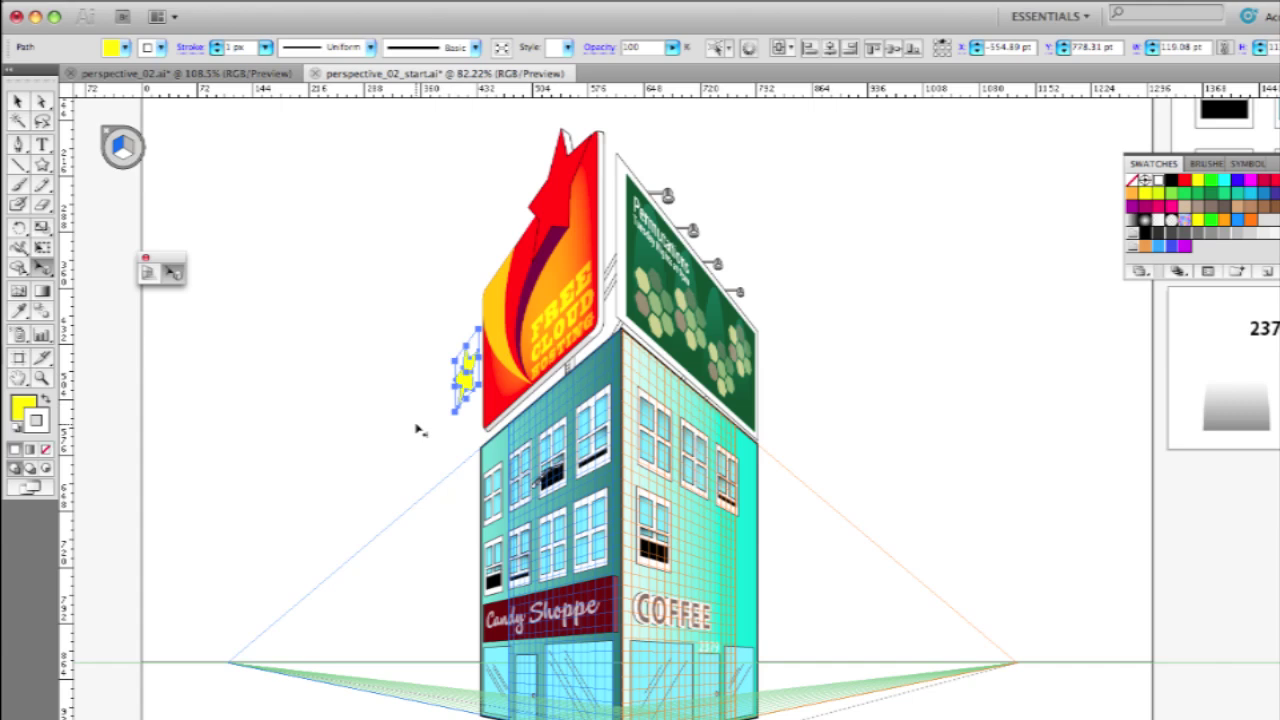
left_click_drag(468, 374, 690, 214)
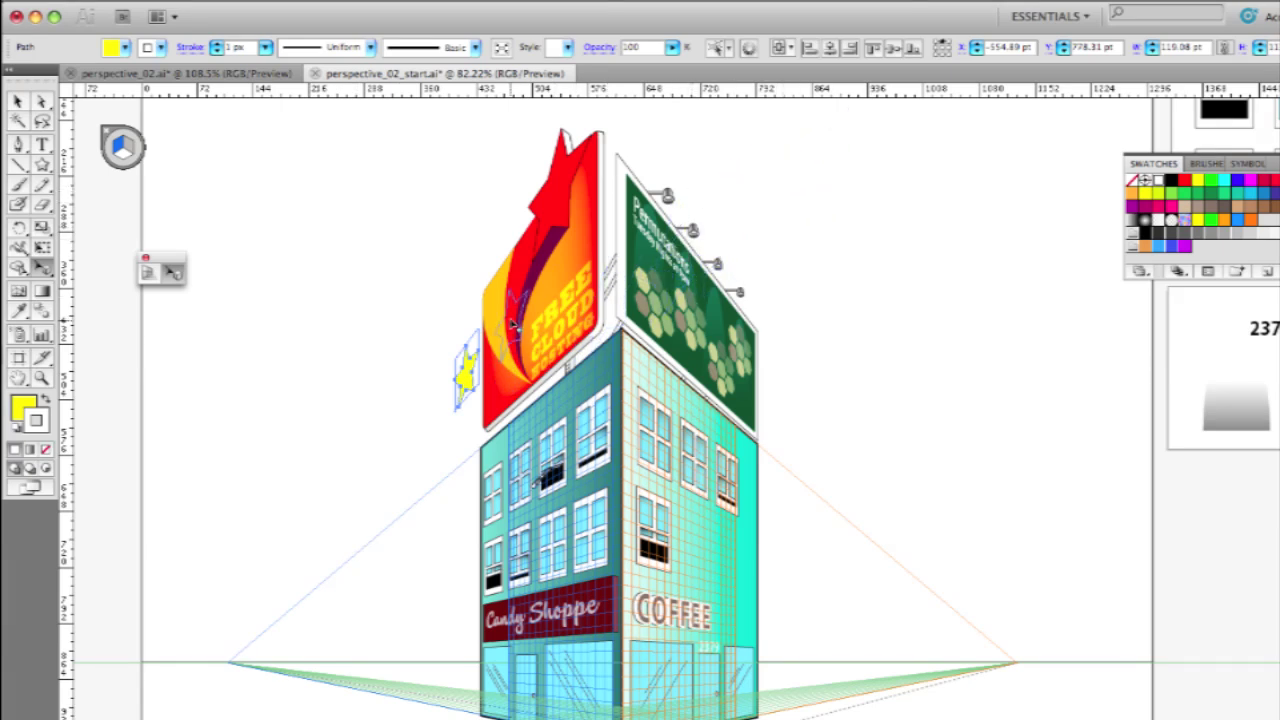
left_click_drag(518, 321, 516, 322)
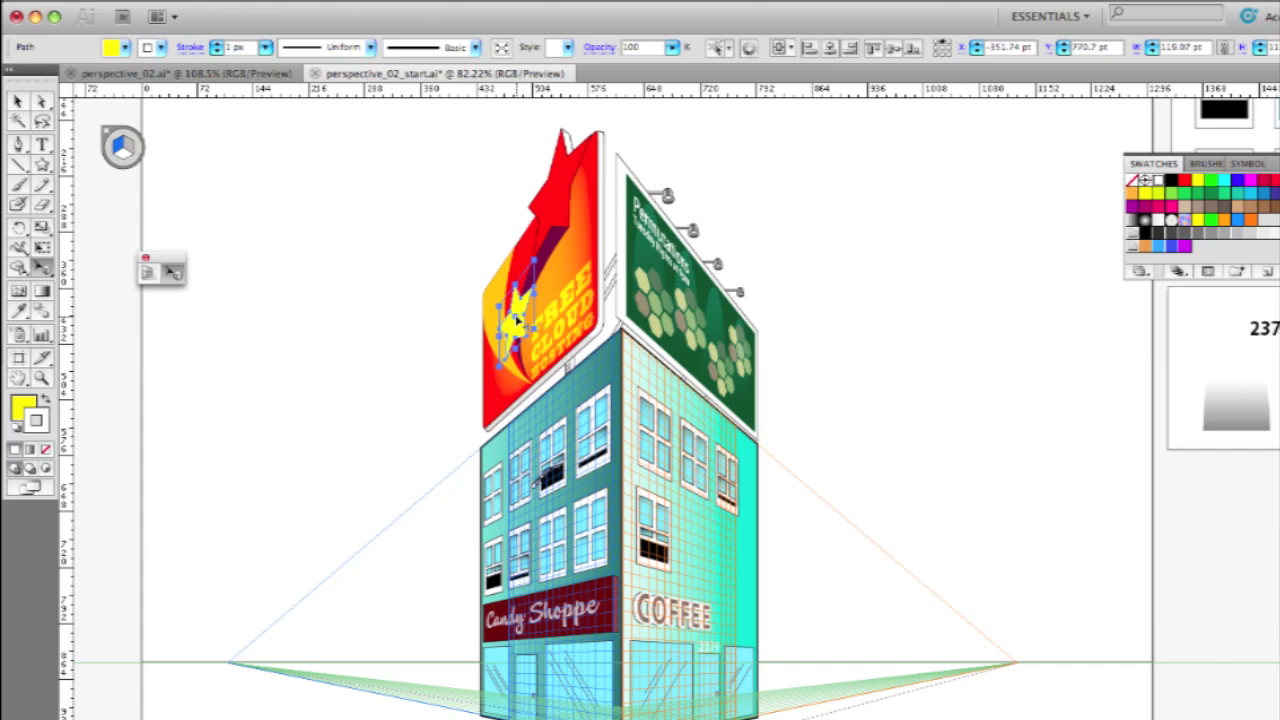
left_click_drag(516, 320, 497, 384)
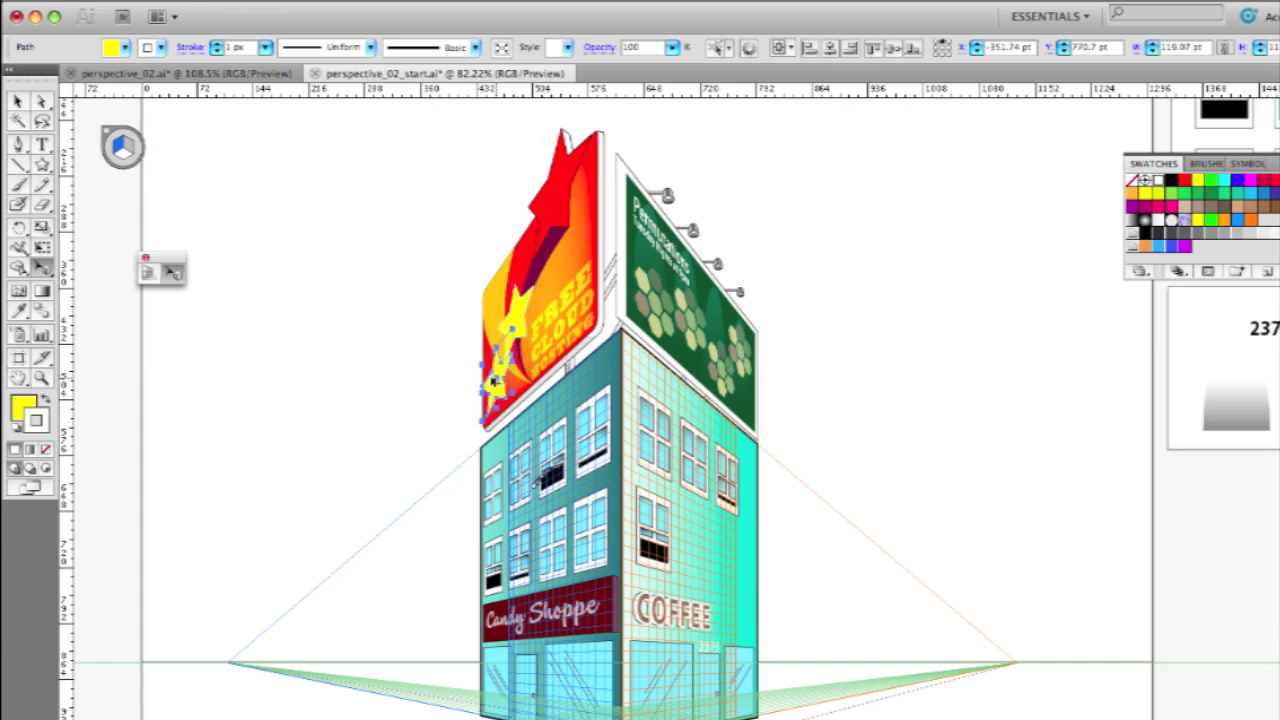
Repeat the star twice down the plane with Cmd+D, undo the copies, and deselect
key("super+d")
key("super+d")
key("super+d")
key("super+d")
key("super+d")
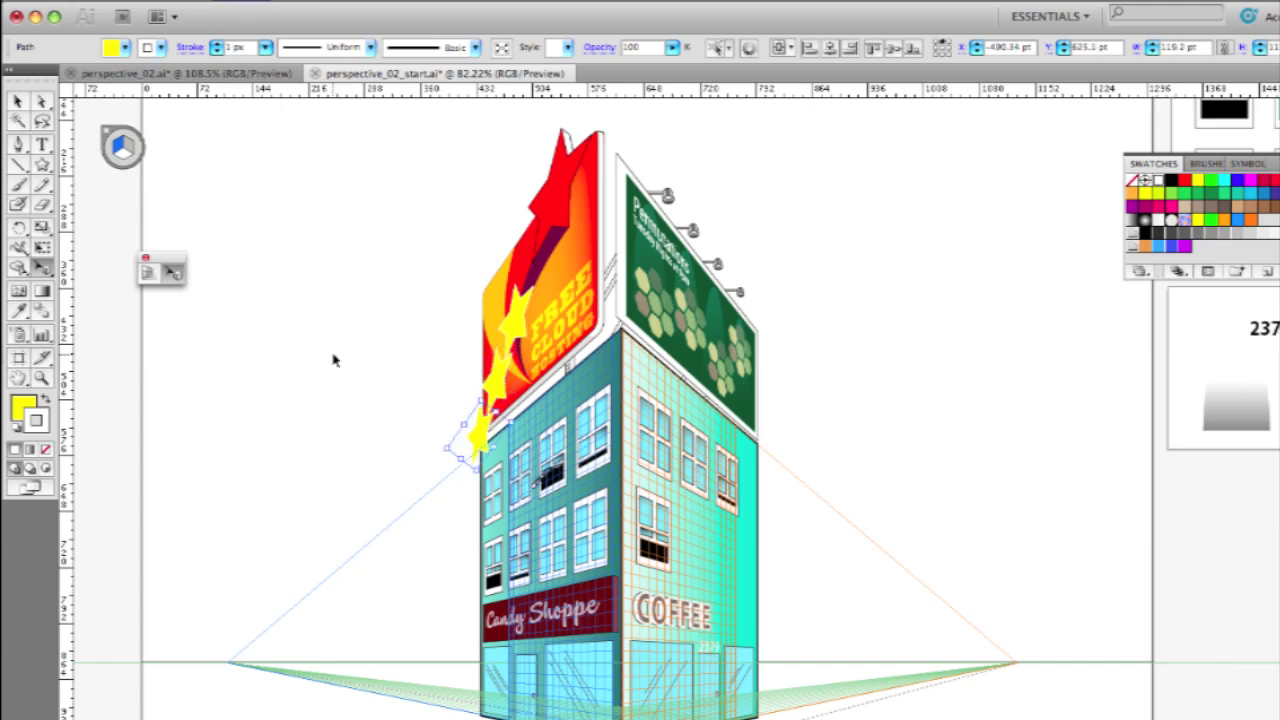
key("super+d")
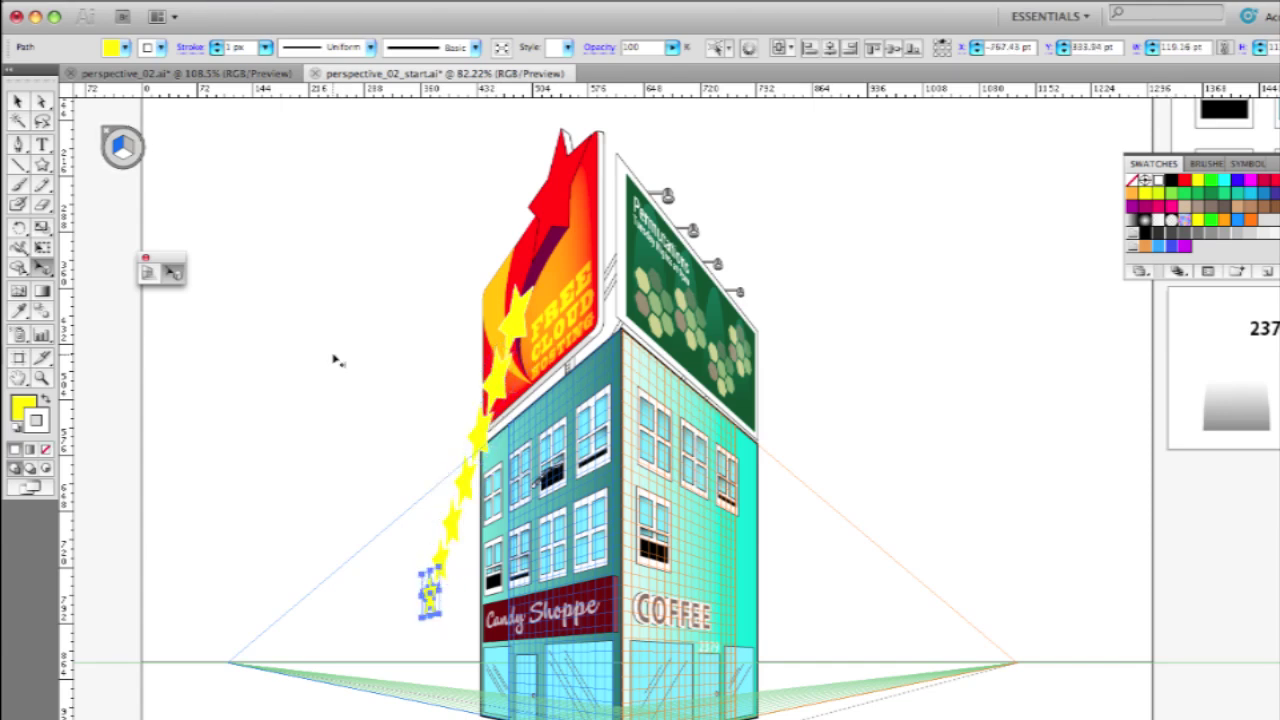
key("super+z")
key("super+z")
key("super+z")
key("super+z")
key("super+z")
key("super+z")
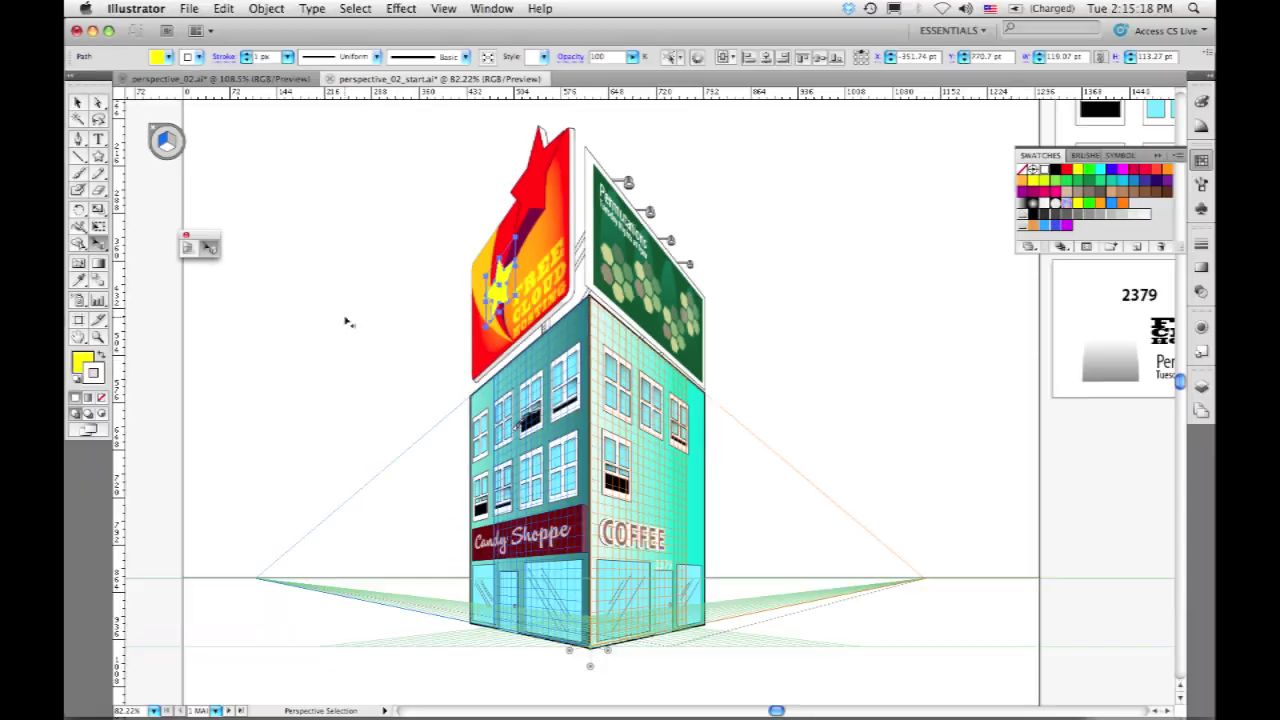
left_click(415, 237)
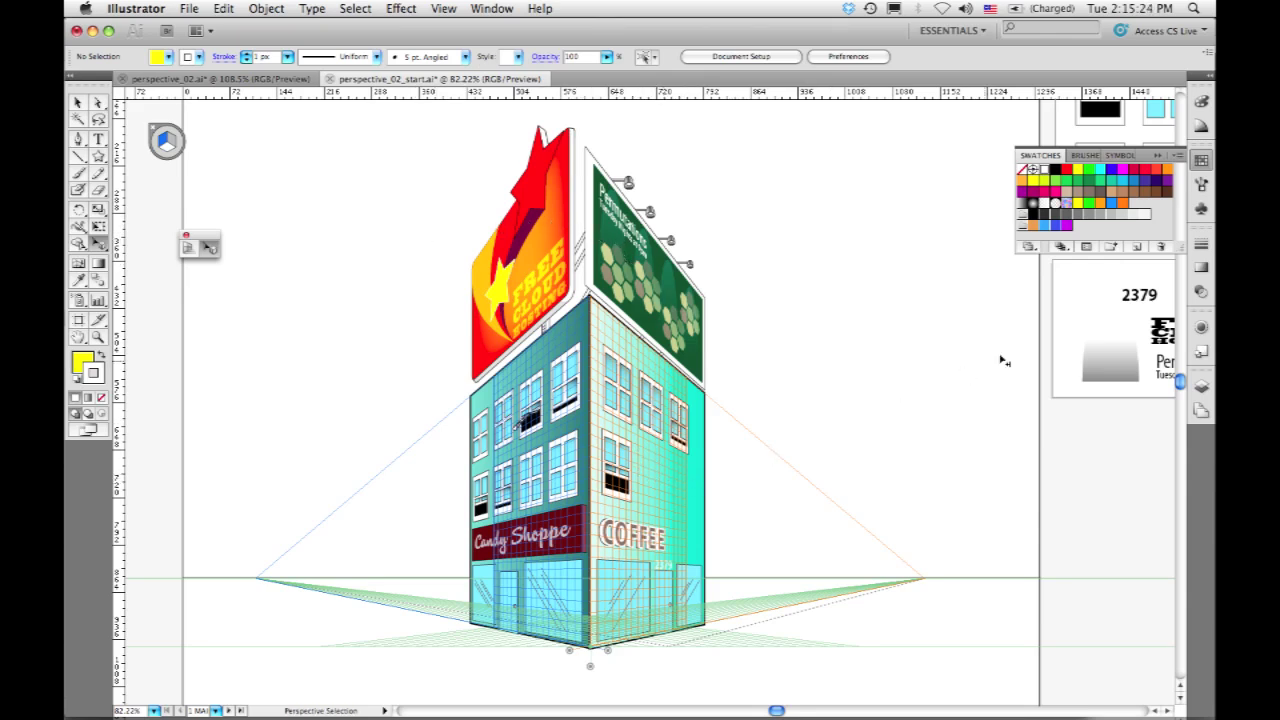
Place the third window sample onto the building's right wall in perspective
left_click_drag(957, 343, 683, 500)
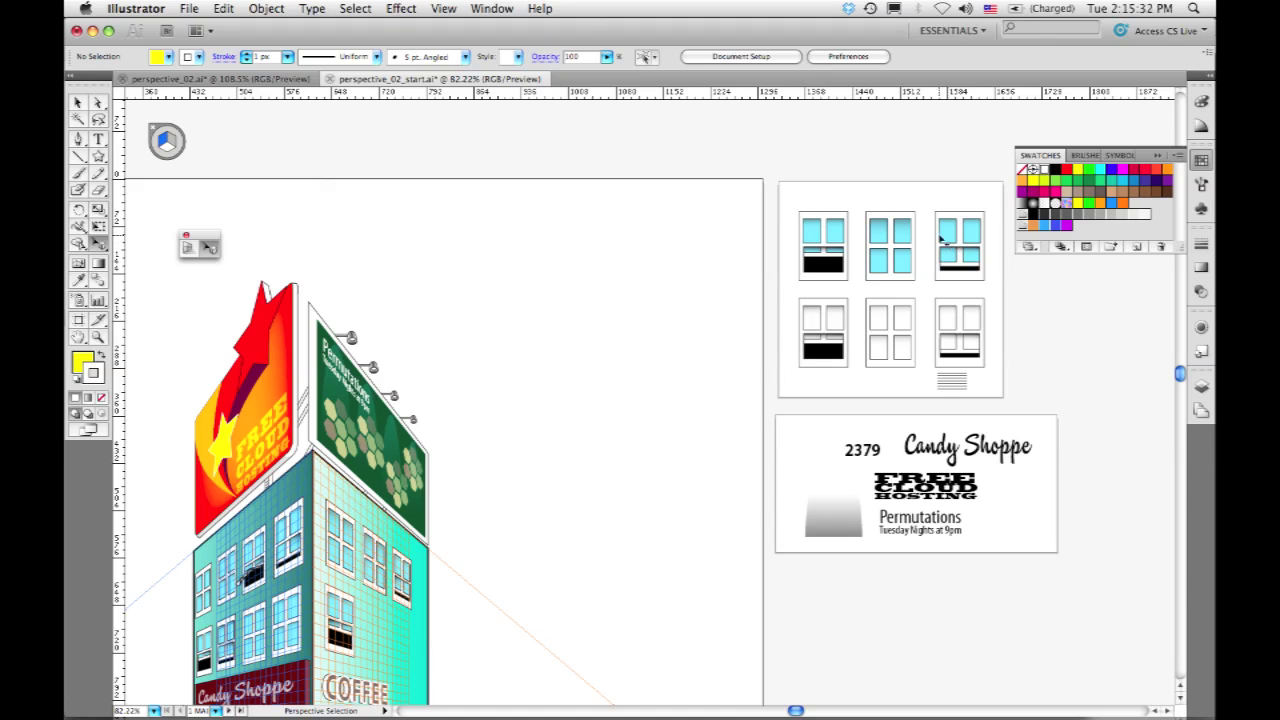
left_click(940, 237)
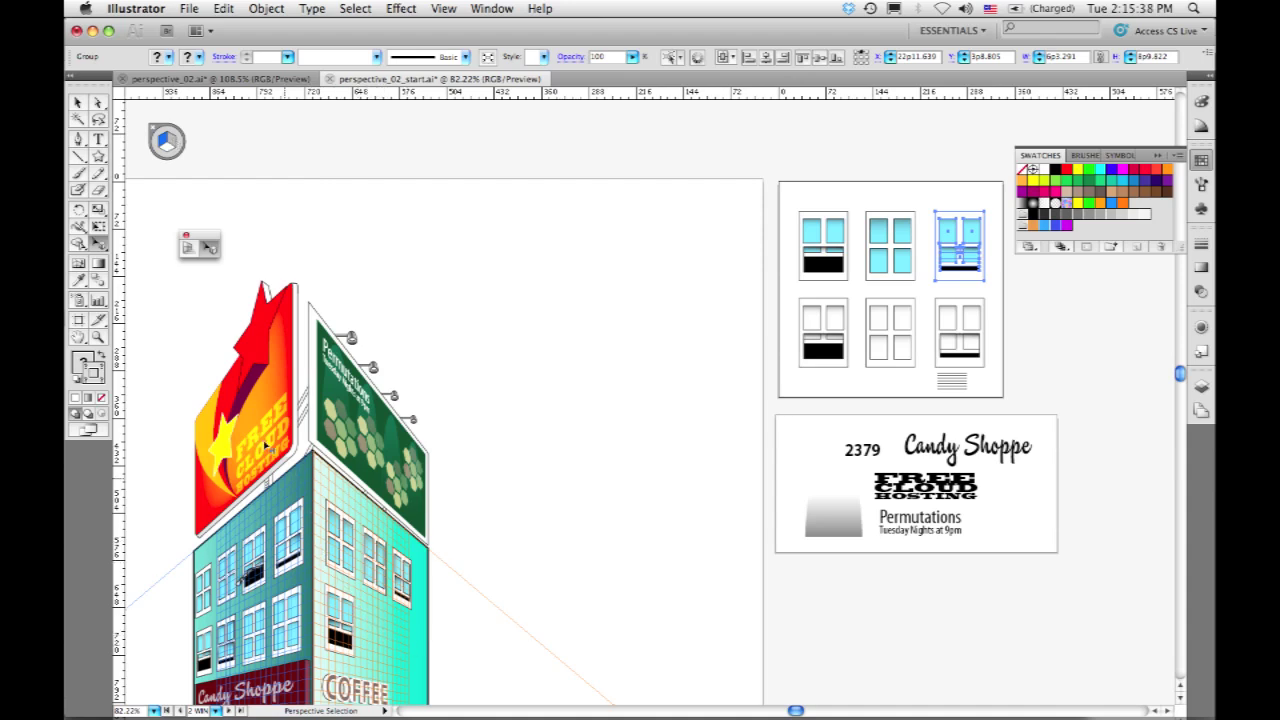
left_click(175, 147)
left_click_drag(576, 457, 377, 641)
Slide the window right to line up with the lower row, then pan the building back into view
left_click(583, 472)
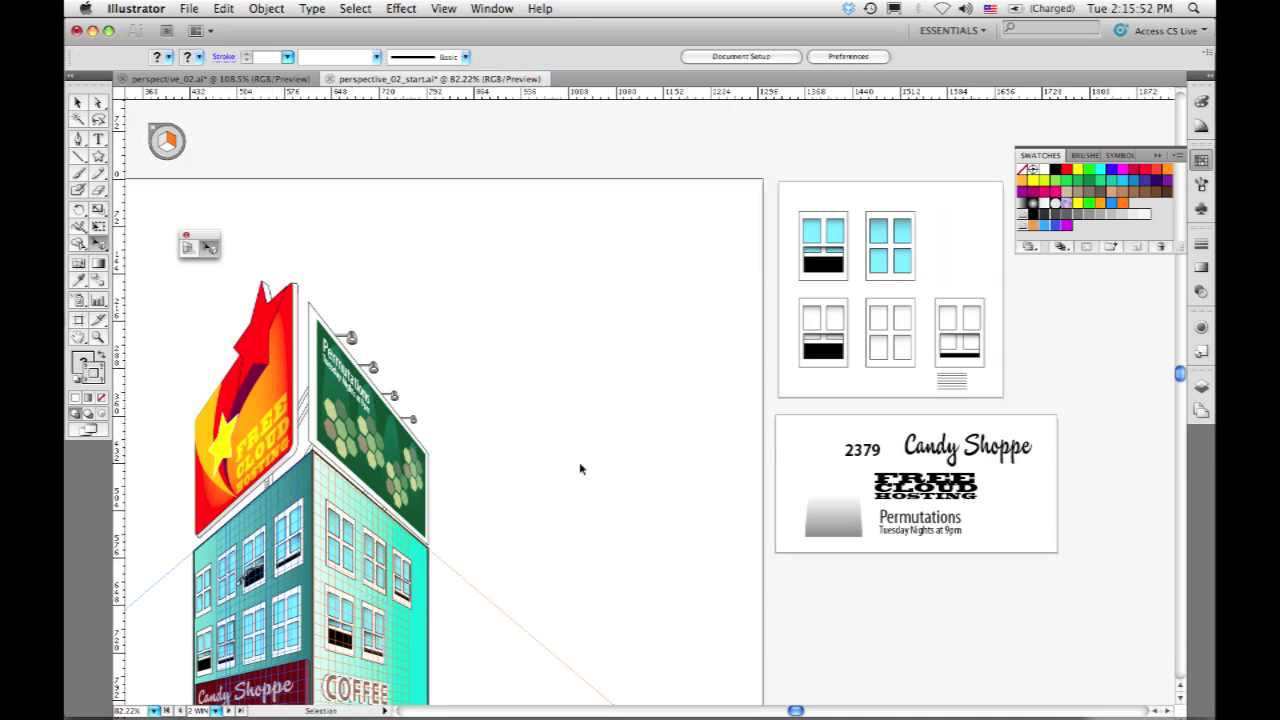
left_click(377, 627)
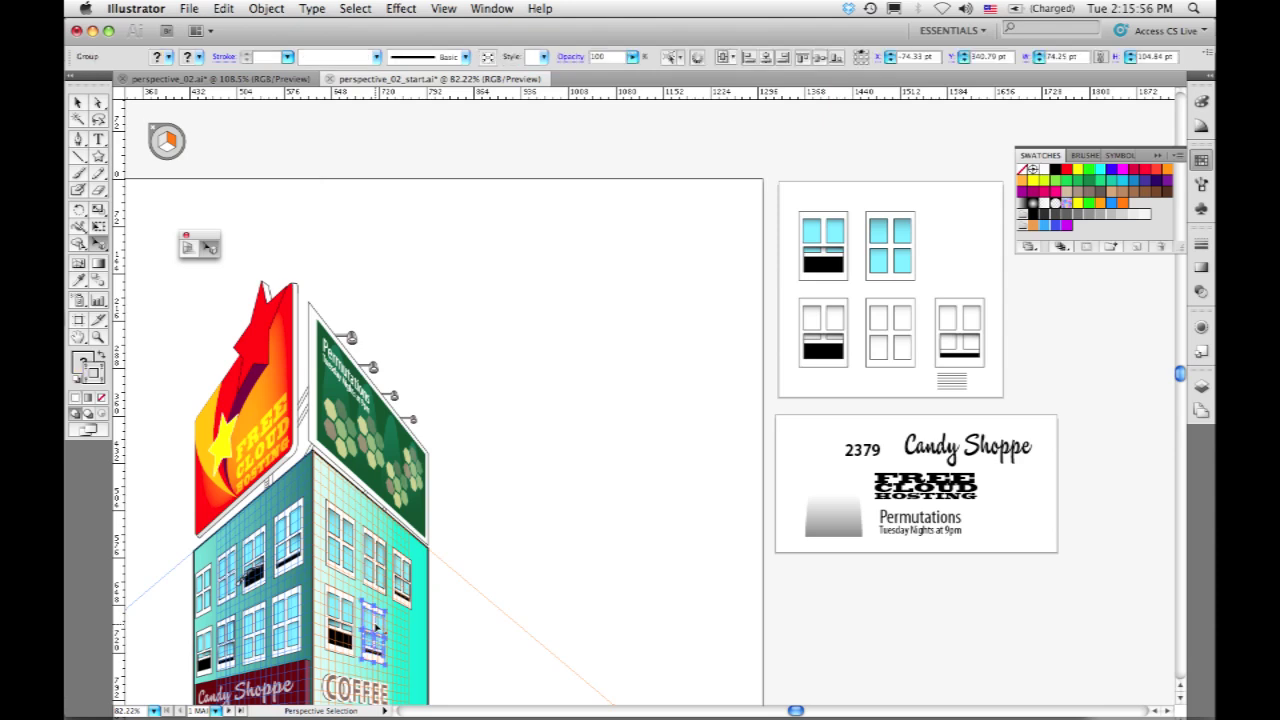
left_click_drag(377, 627, 406, 635)
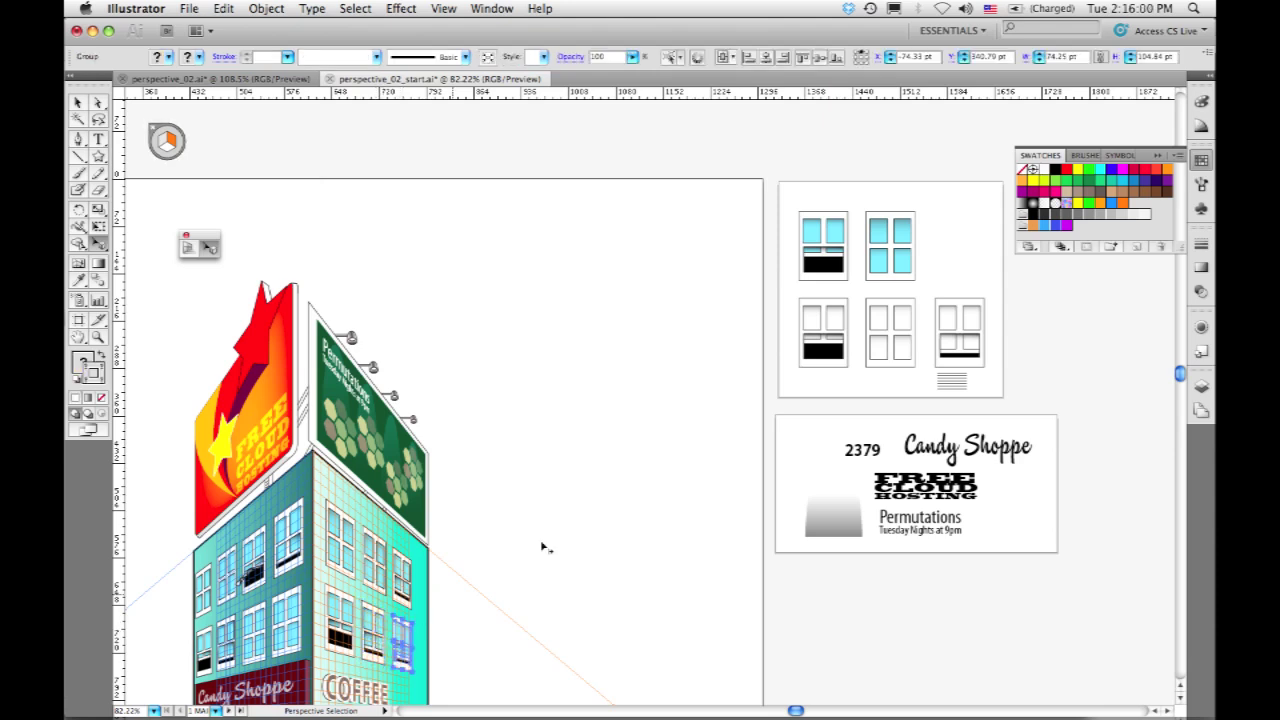
key("space")
left_click(560, 474)
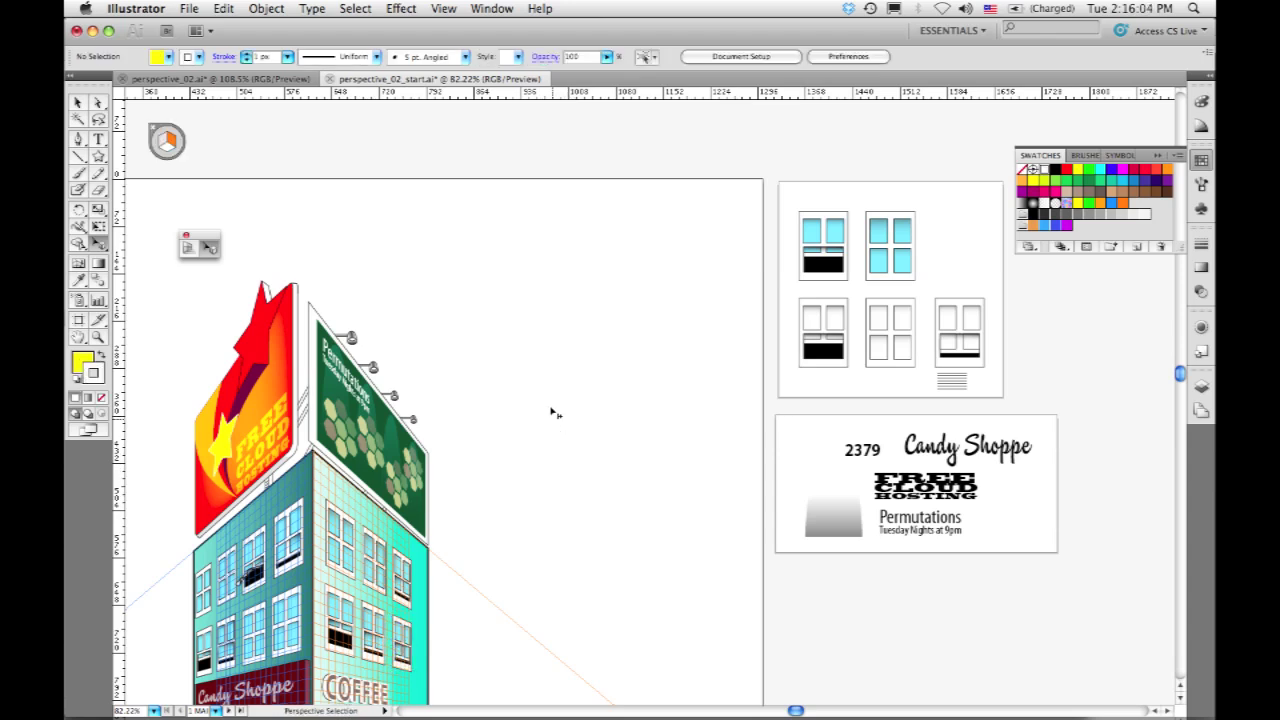
key("space")
left_click_drag(506, 417, 575, 213)
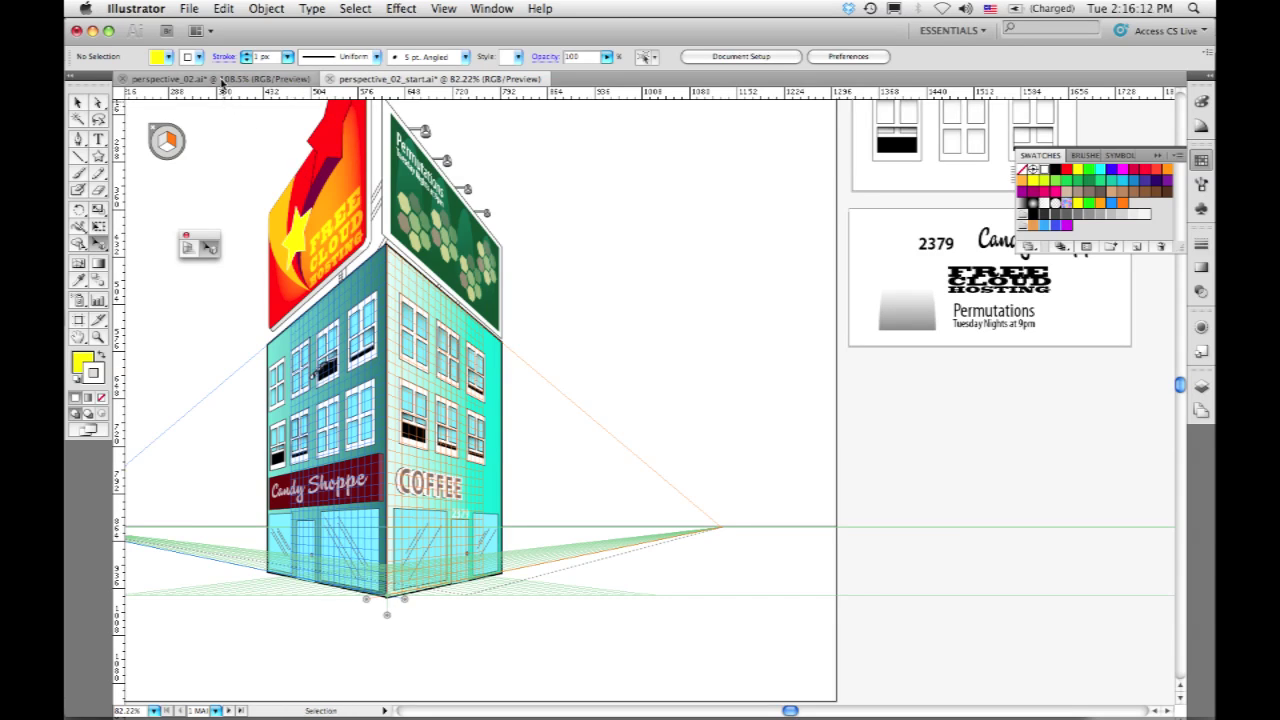
Switch to perspective_02.ai, zoom out twice to 33.33%, and center the full street scene
left_click(222, 79)
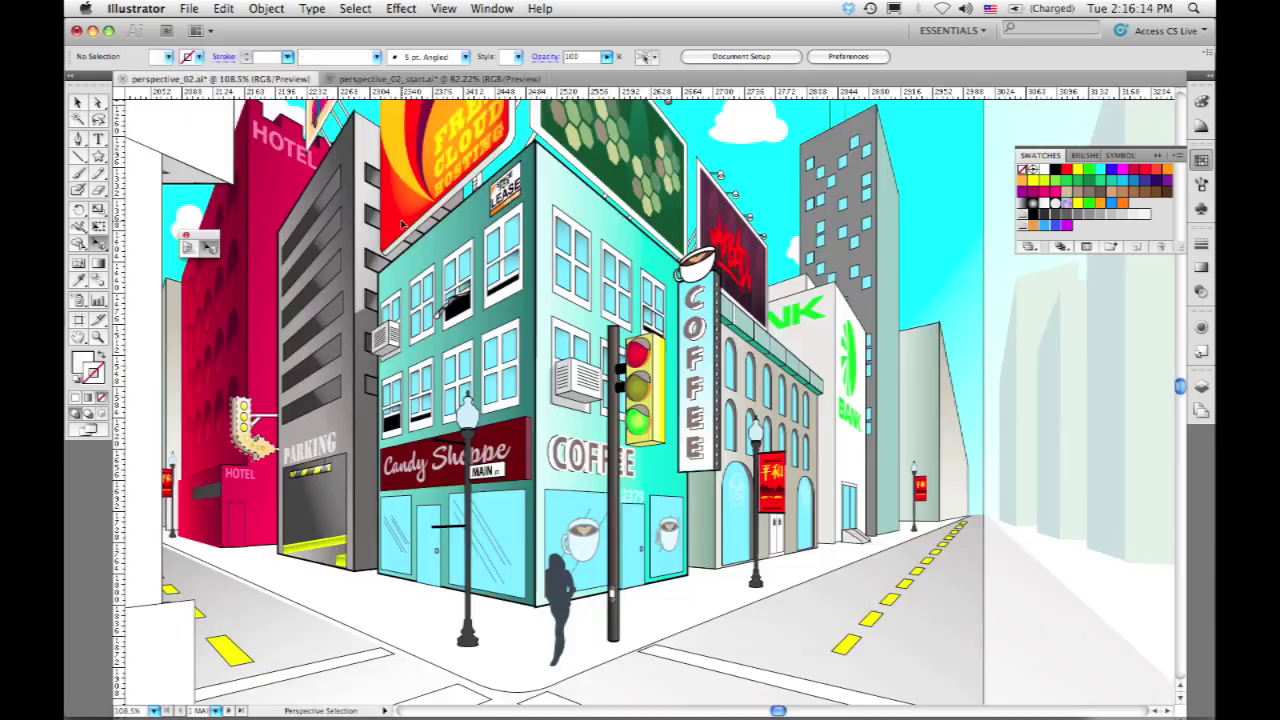
key("super+minus")
key("super+minus")
key("super+minus")
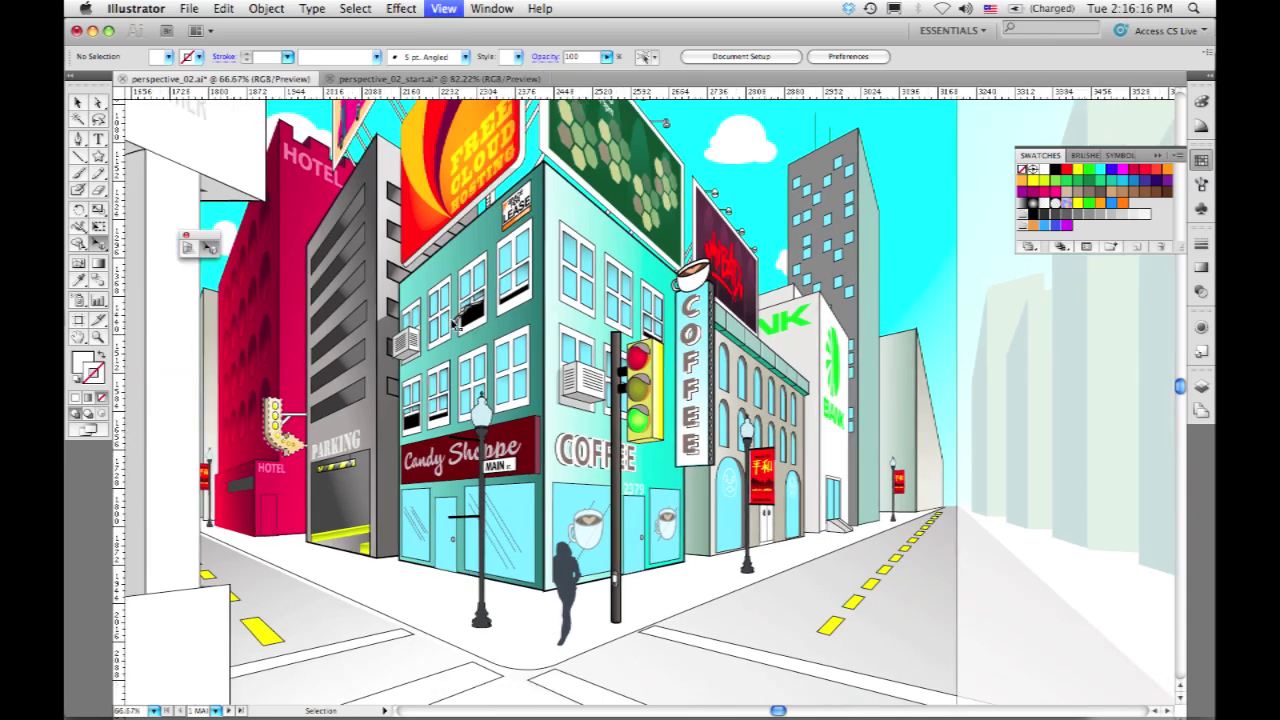
key("super+minus")
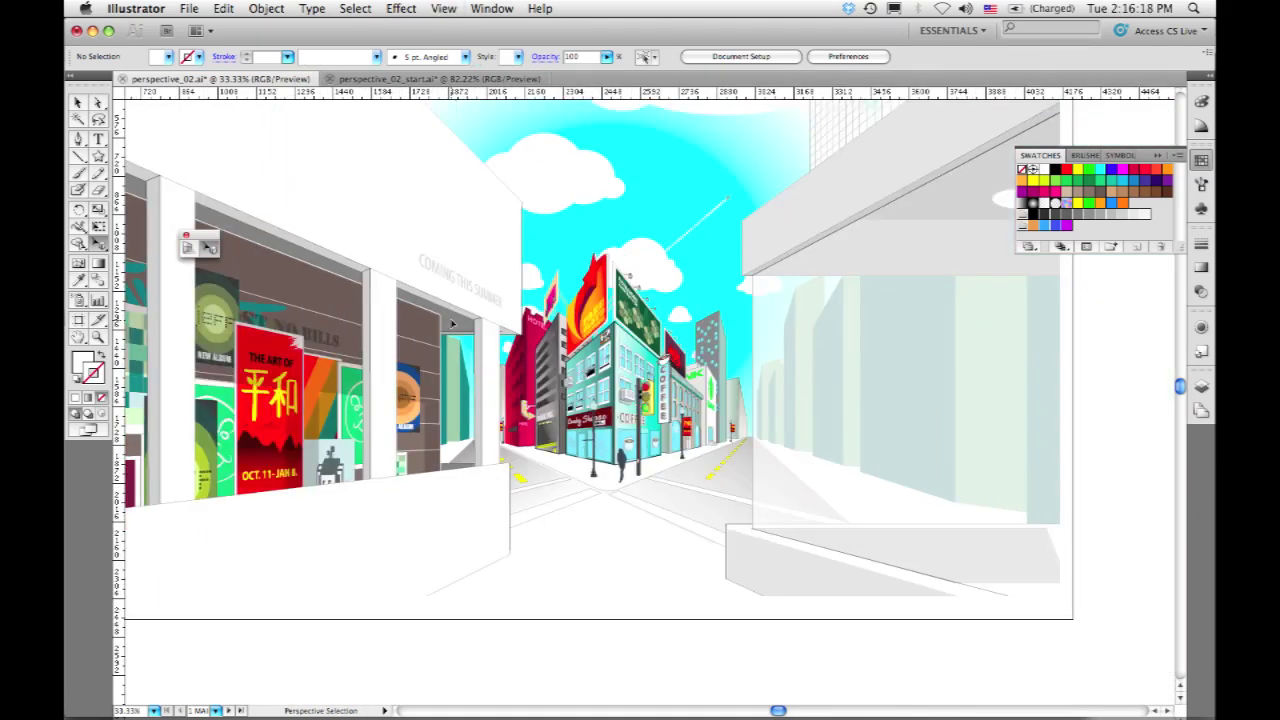
left_click_drag(587, 549, 606, 604)
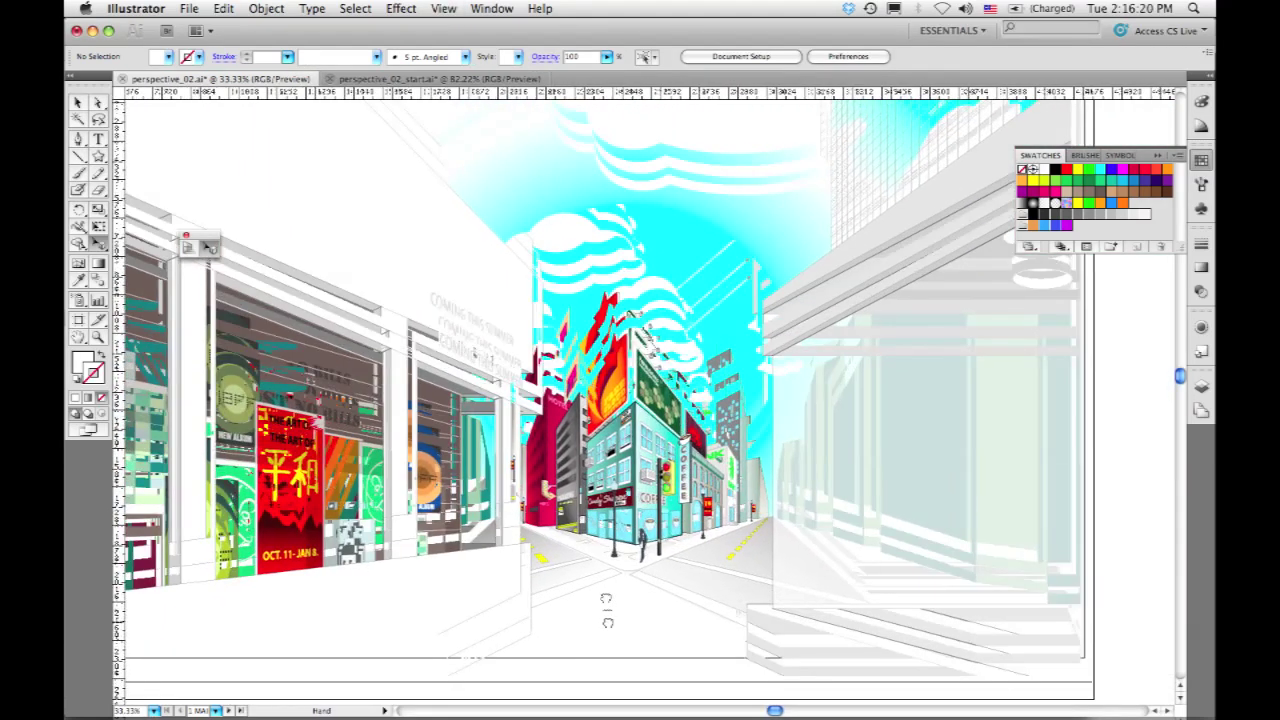
left_click_drag(606, 610, 620, 625)
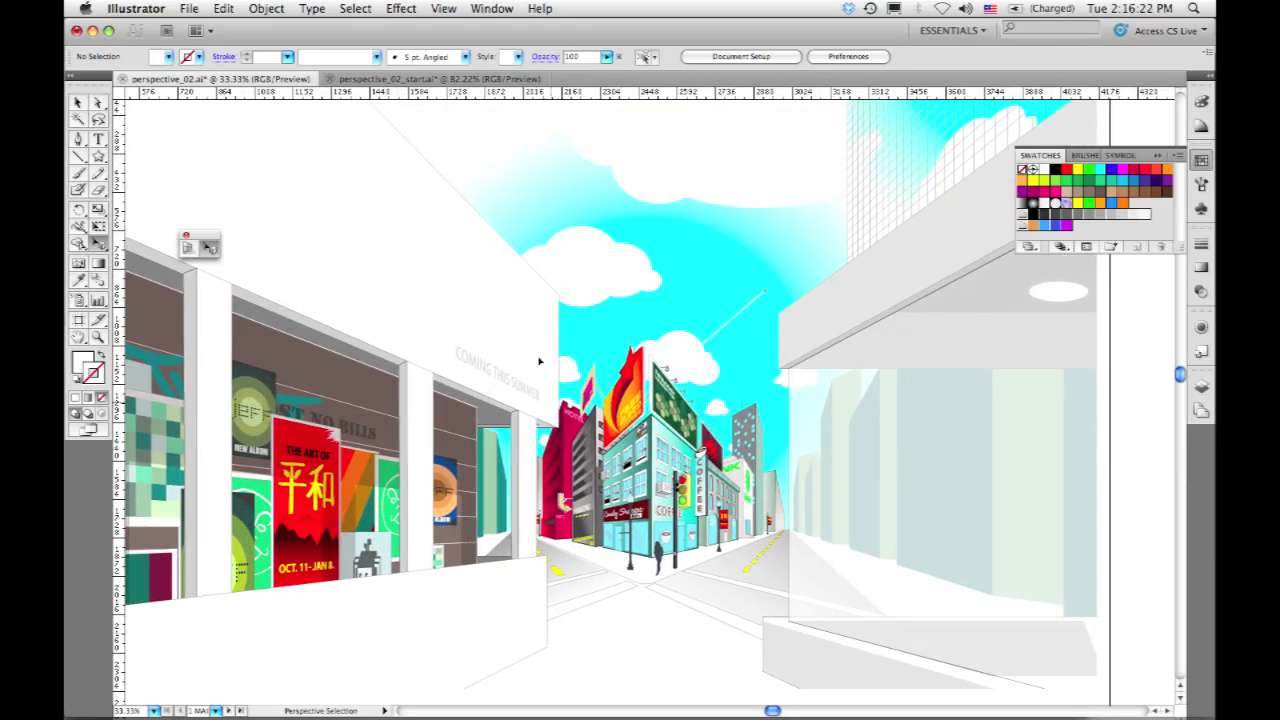